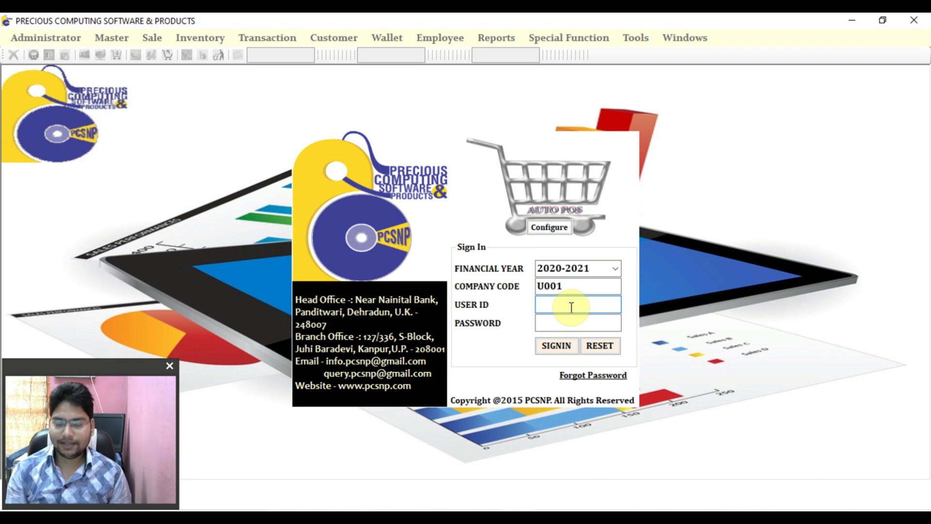
# Sign in with the user ID and password, and accept the proposed software running date.
pyautogui.write('•••••••••')
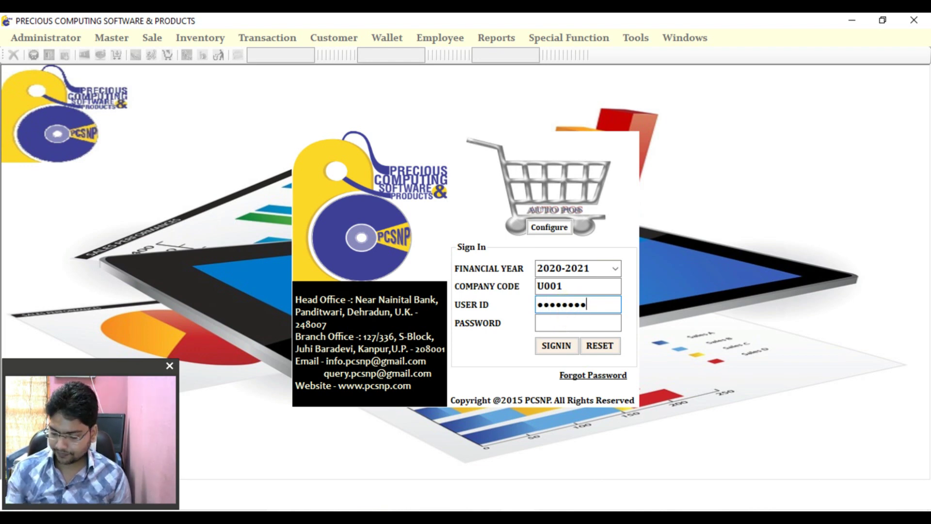
pyautogui.press('Tab')
pyautogui.write('••••')
pyautogui.press('Return')
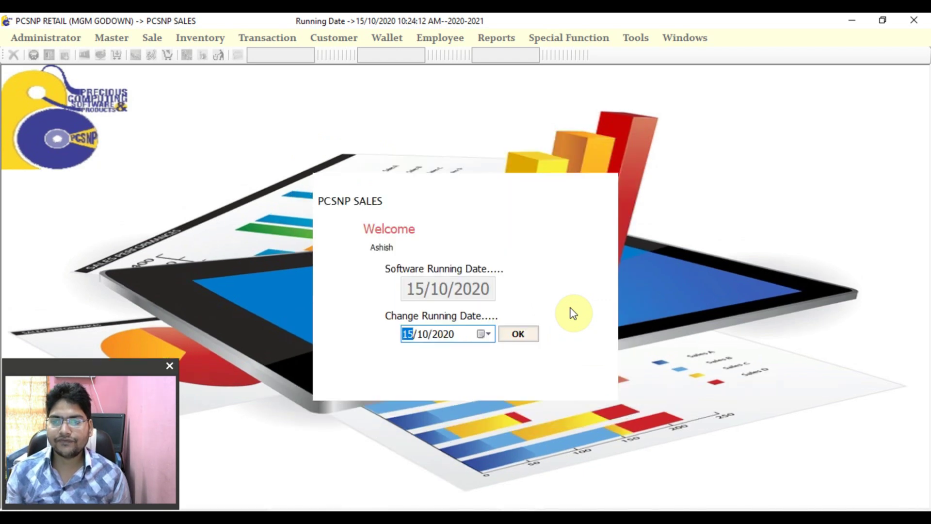
pyautogui.press('Tab')
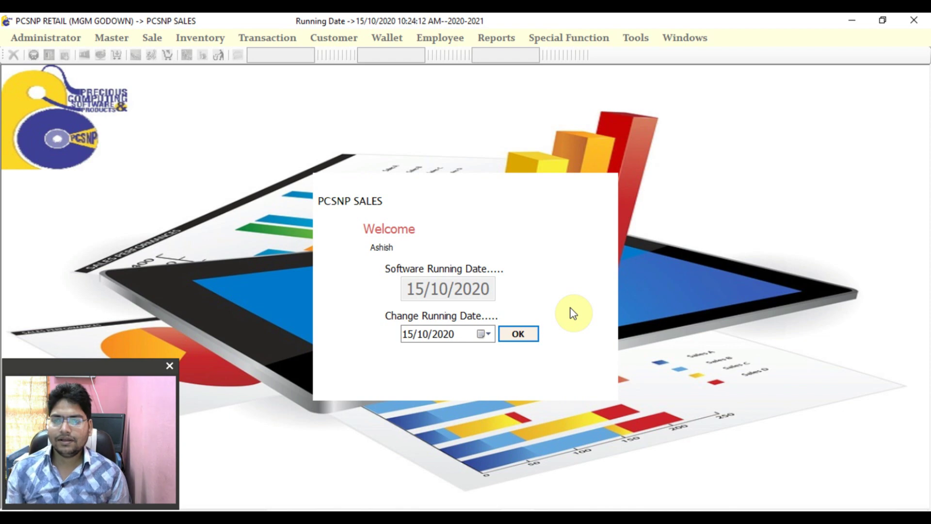
pyautogui.press('Return')
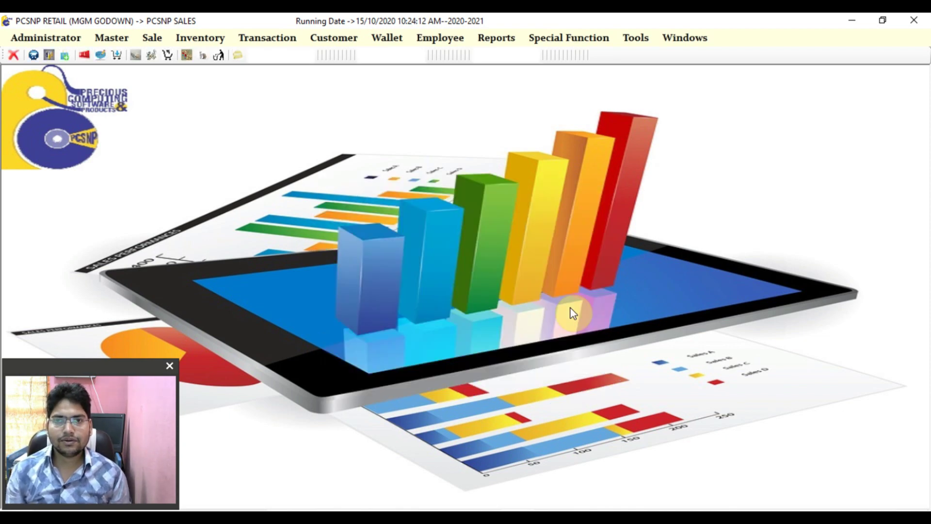
# Enable Track Inventory for item 119 in the Item Master and save the record update.
pyautogui.hotkey('ctrl', 'i')
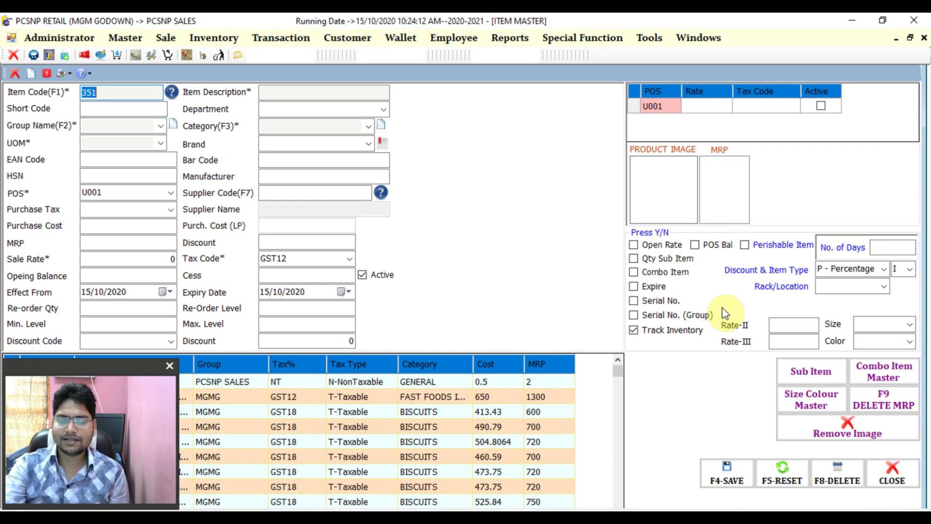
pyautogui.click(884, 286)
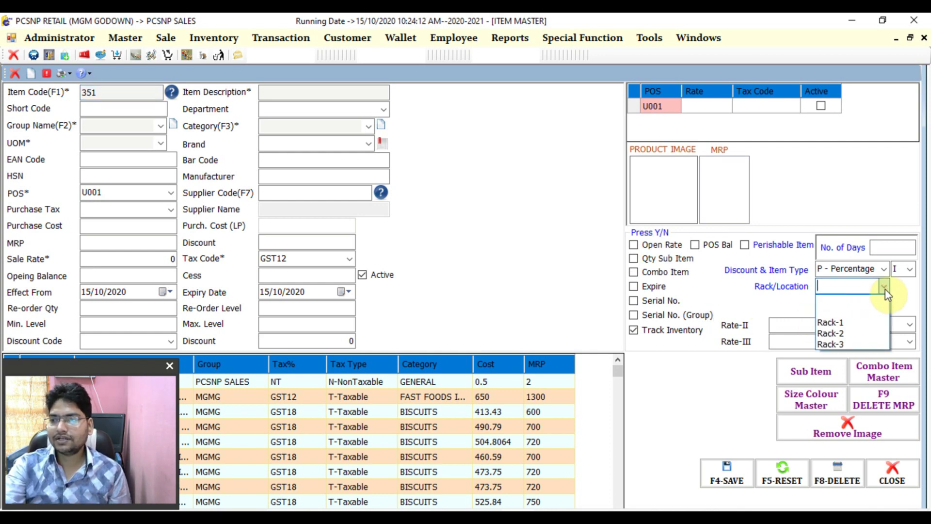
pyautogui.click(685, 286)
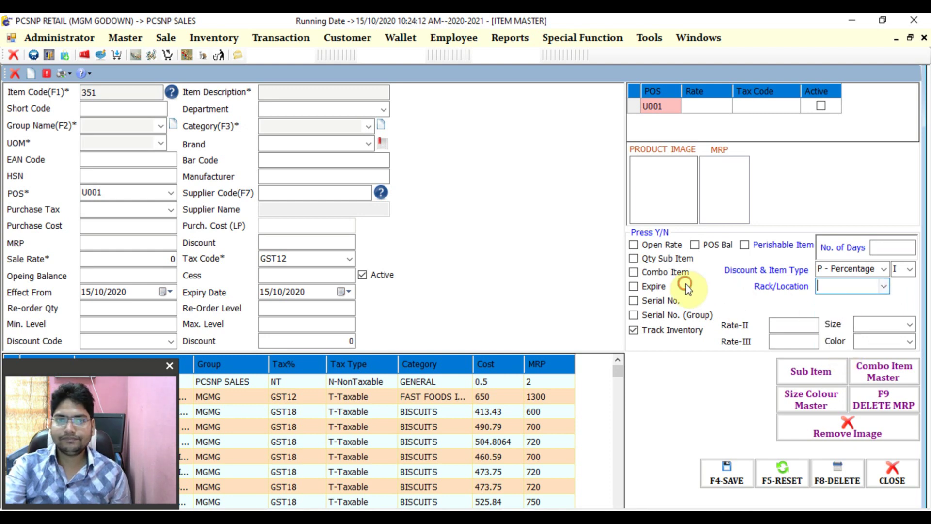
pyautogui.click(91, 92)
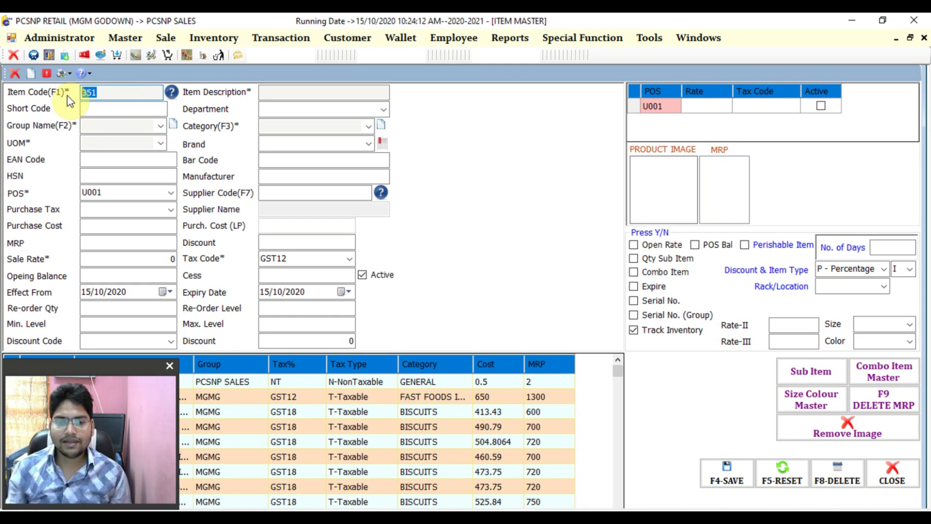
pyautogui.write('119')
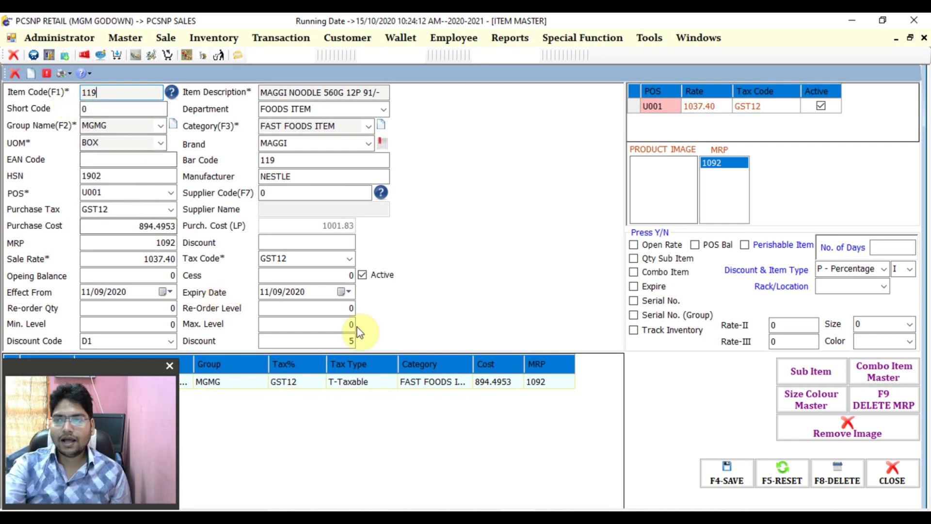
pyautogui.click(646, 333)
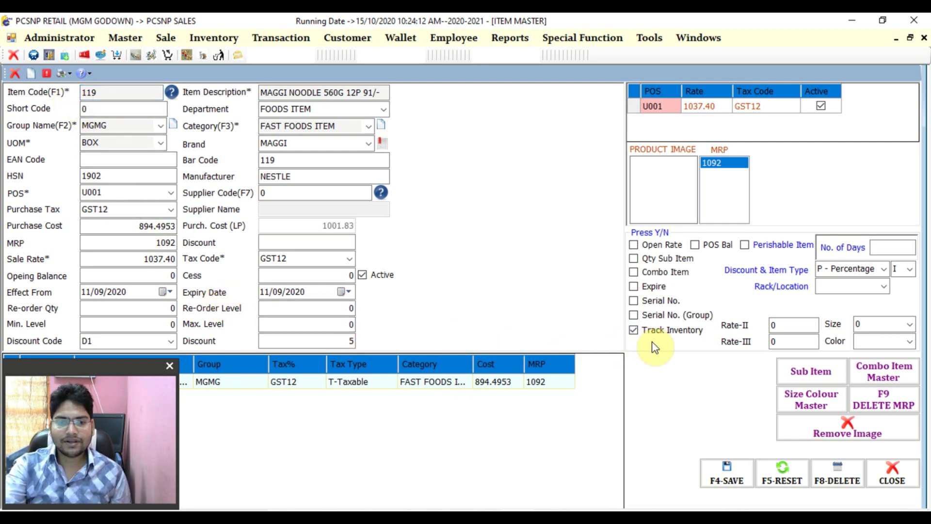
pyautogui.click(723, 478)
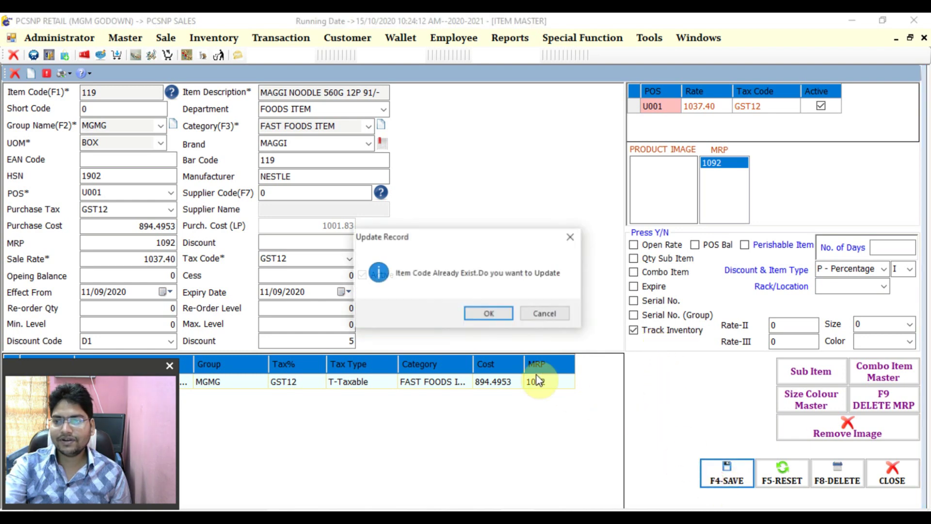
pyautogui.click(494, 313)
pyautogui.click(504, 313)
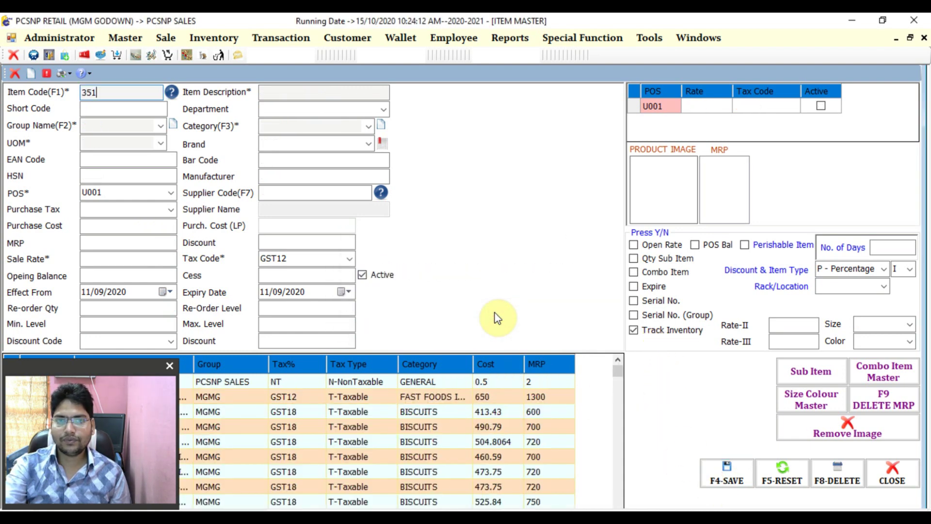
# Bill item 119 with quantity 4 in POS Billing and save the bill without printing.
pyautogui.press('Escape')
pyautogui.press('Return')
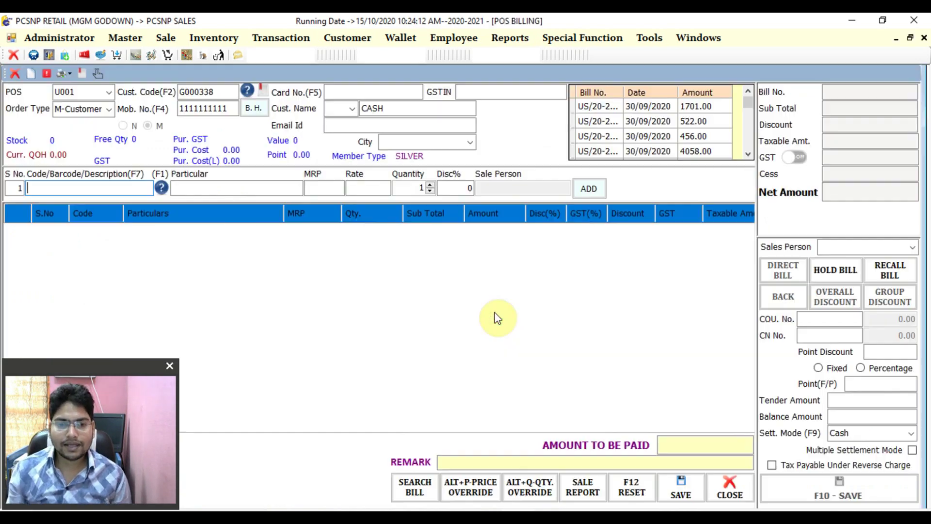
pyautogui.write('119')
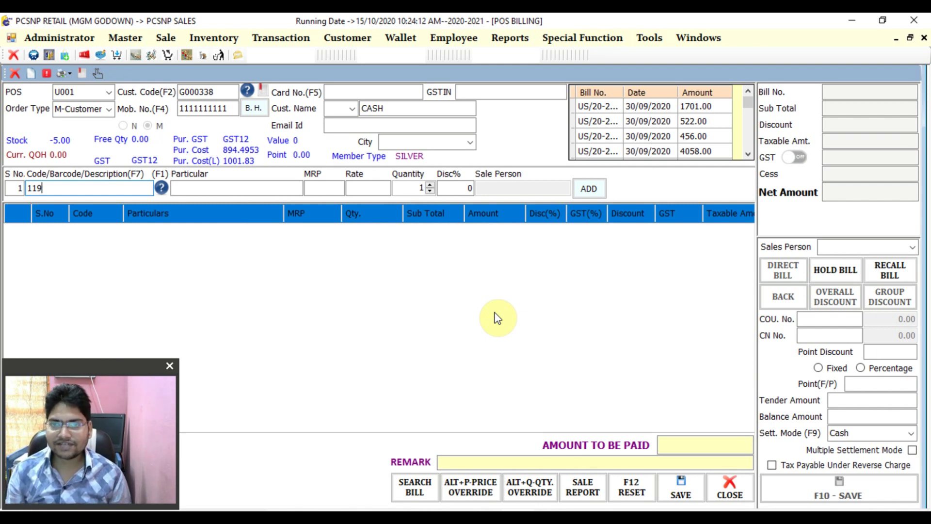
pyautogui.press('Return')
pyautogui.press('Return')
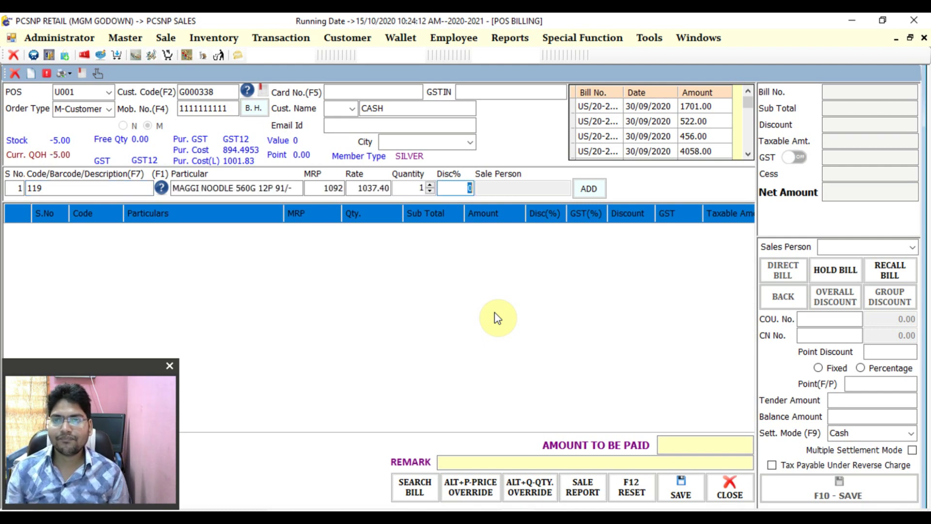
pyautogui.hotkey('shift', 'Tab')
pyautogui.write('4')
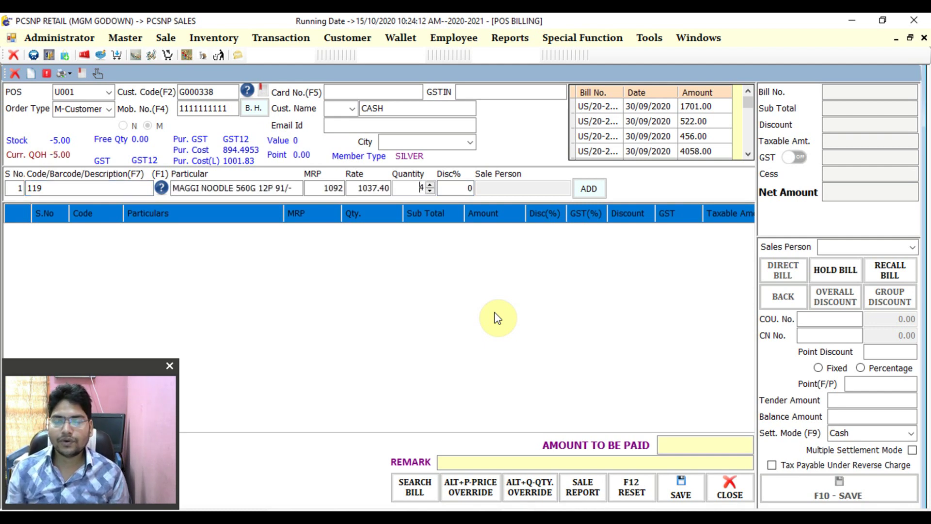
pyautogui.press('Return')
pyautogui.press('Return')
pyautogui.press('Return')
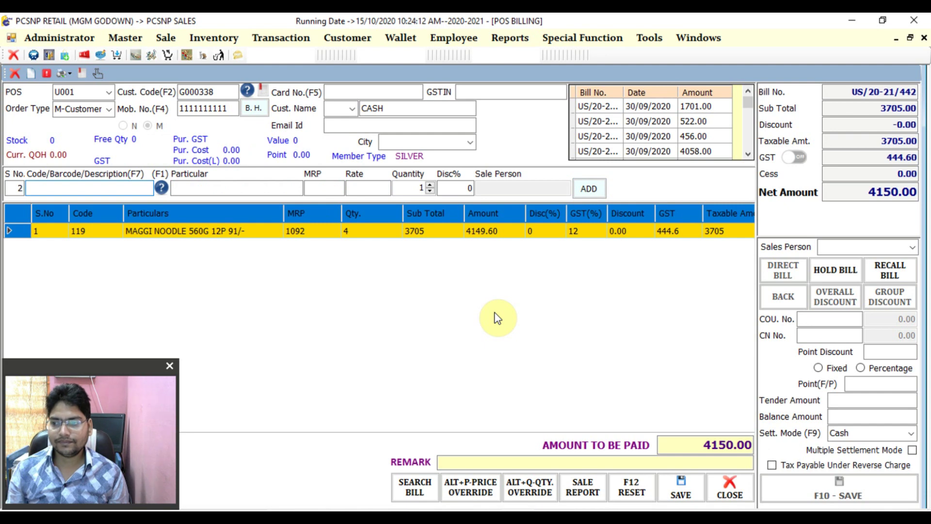
pyautogui.press('F10')
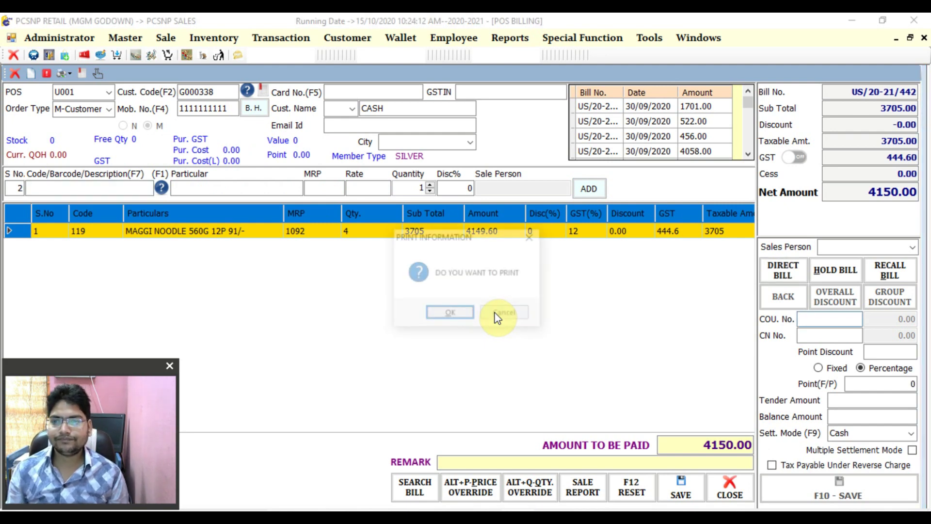
pyautogui.click(500, 313)
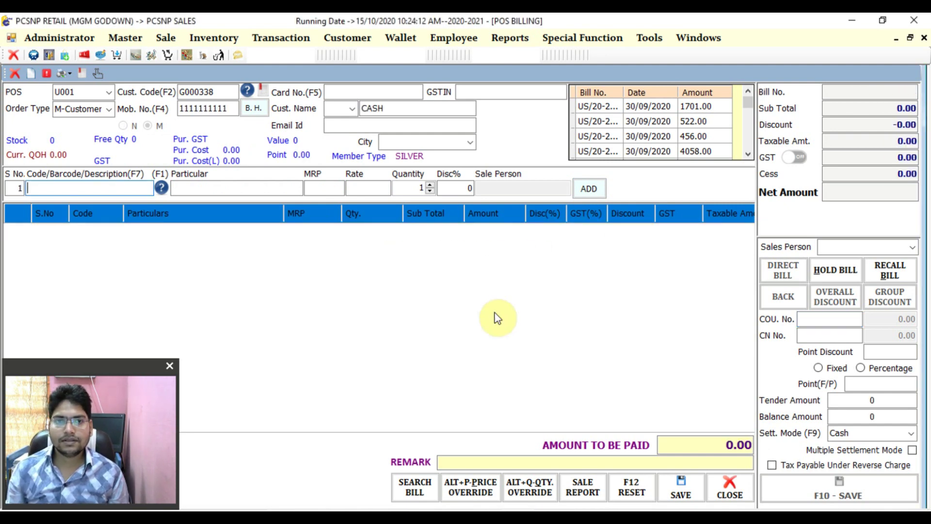
# Check the current stock of item 119 on a new bill, and close POS Billing.
pyautogui.write('11')
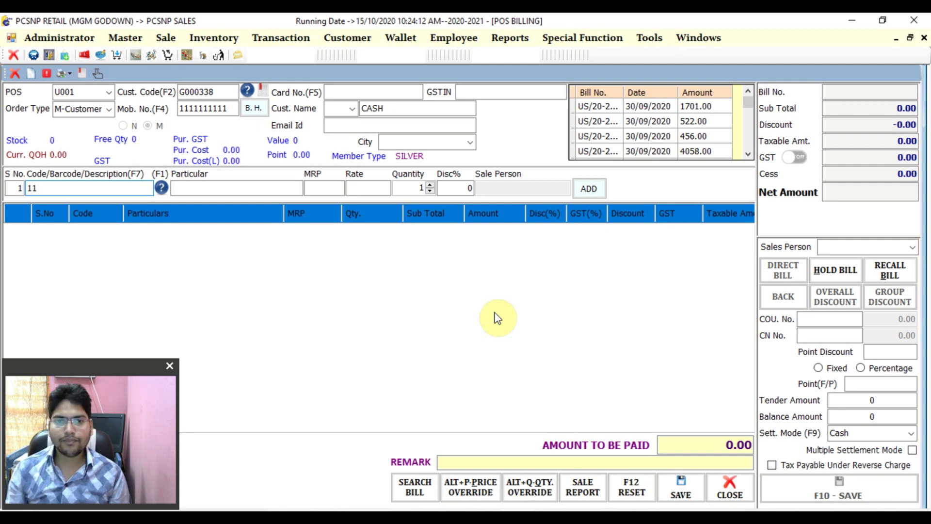
pyautogui.write('9')
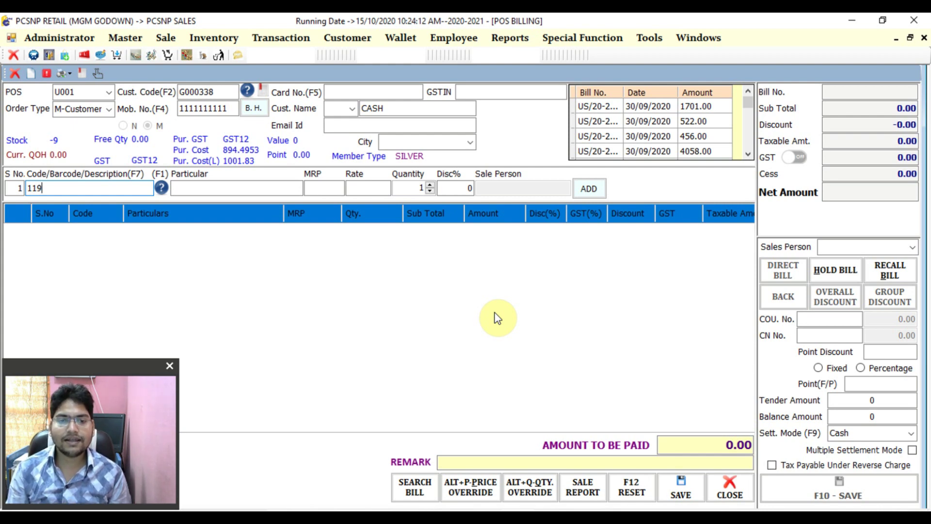
pyautogui.press('Escape')
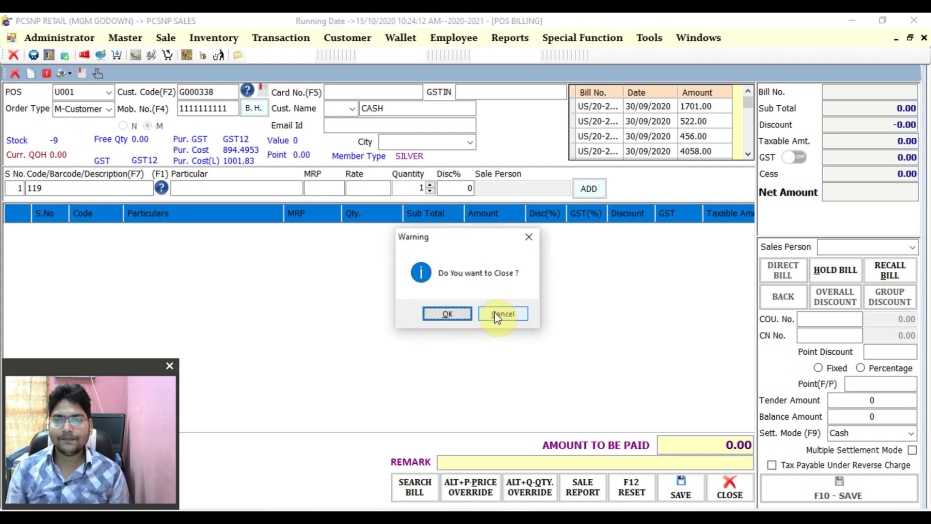
pyautogui.press('Return')
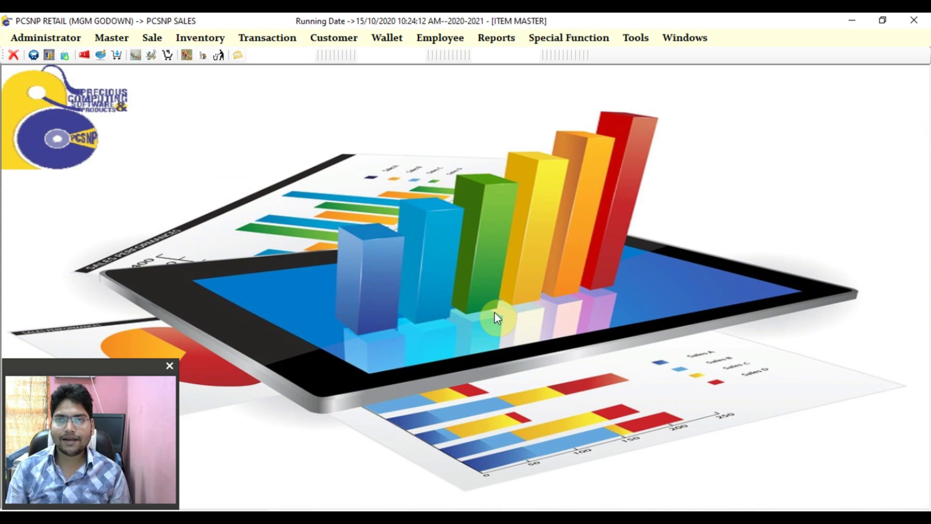
# Disable Track Inventory for item 119 in the Item Master and save the record update.
pyautogui.write('119')
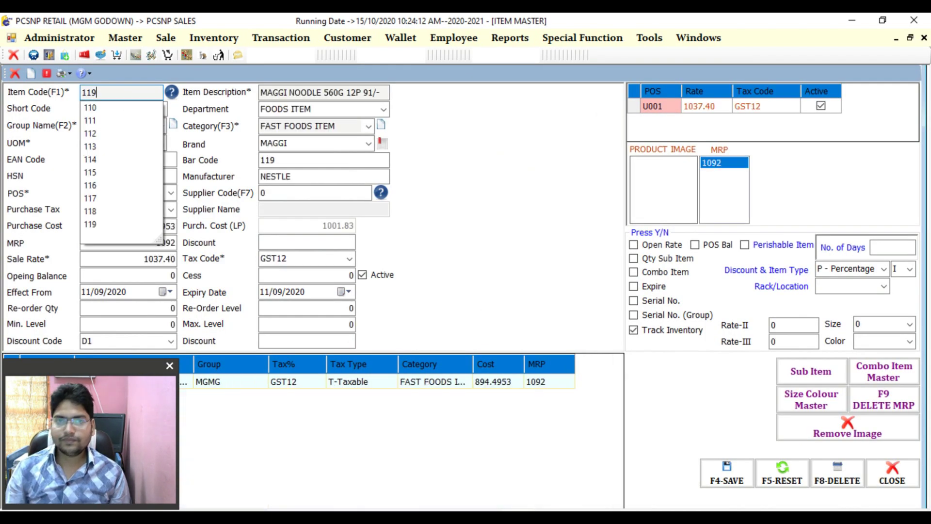
pyautogui.press('Return')
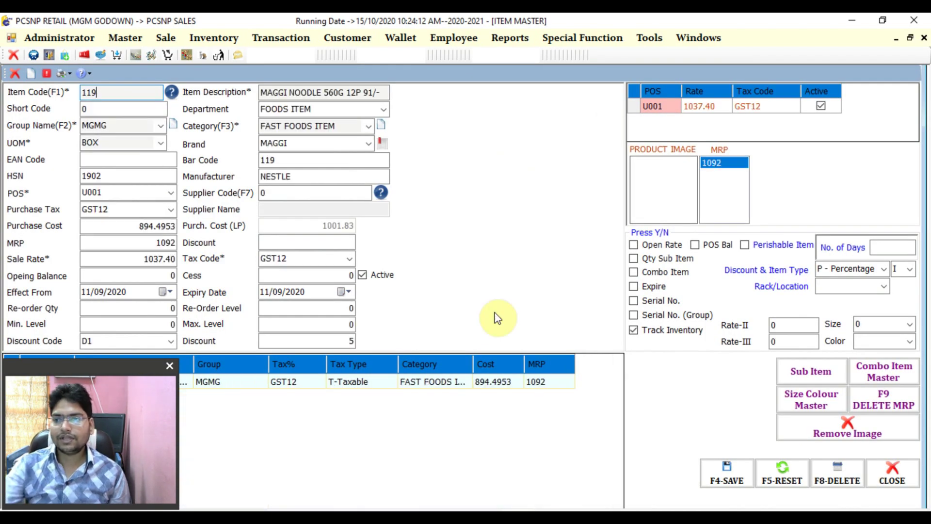
pyautogui.click(647, 333)
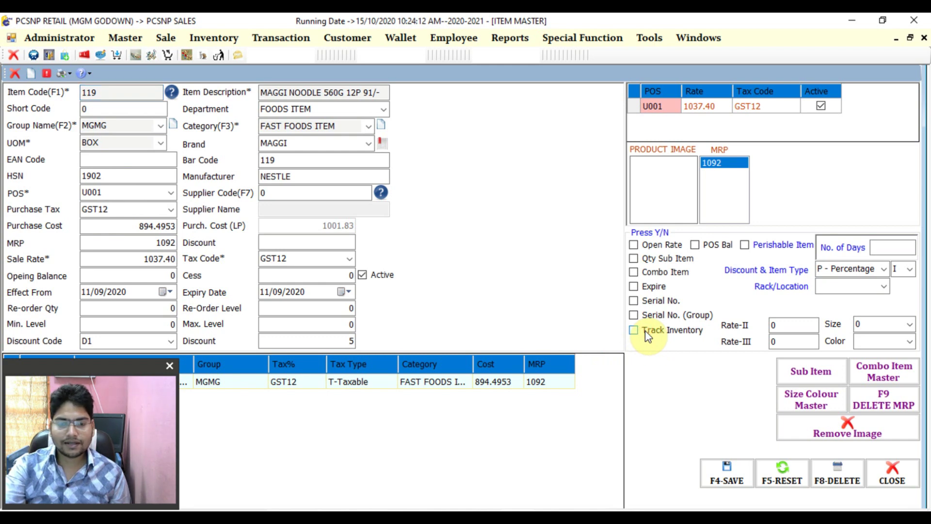
pyautogui.click(727, 473)
pyautogui.click(494, 319)
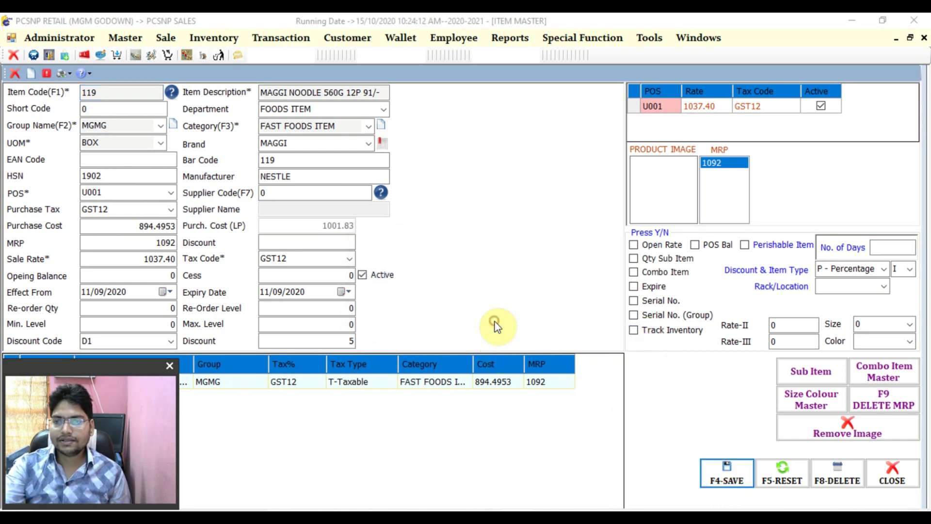
pyautogui.click(496, 316)
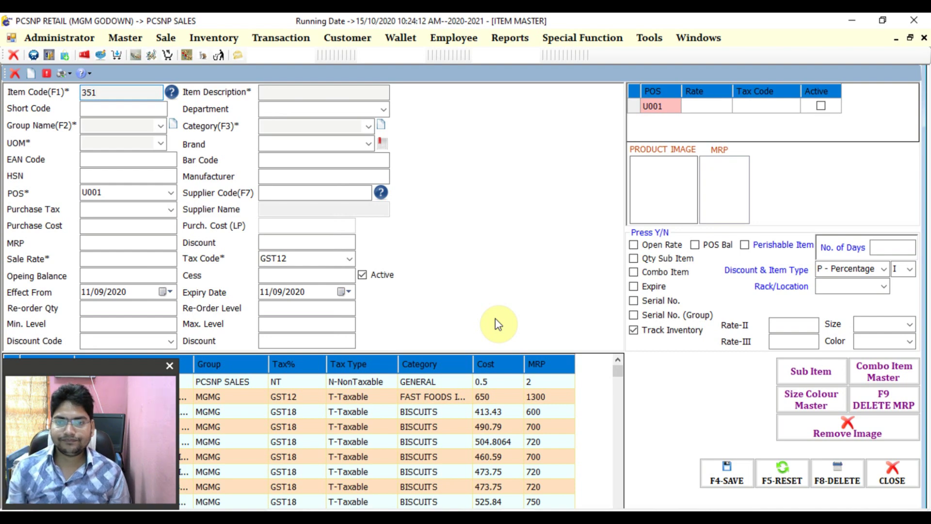
# Bill item 119 with quantity 14 in POS Billing and save the bill without printing.
pyautogui.press('Escape')
pyautogui.press('F2')
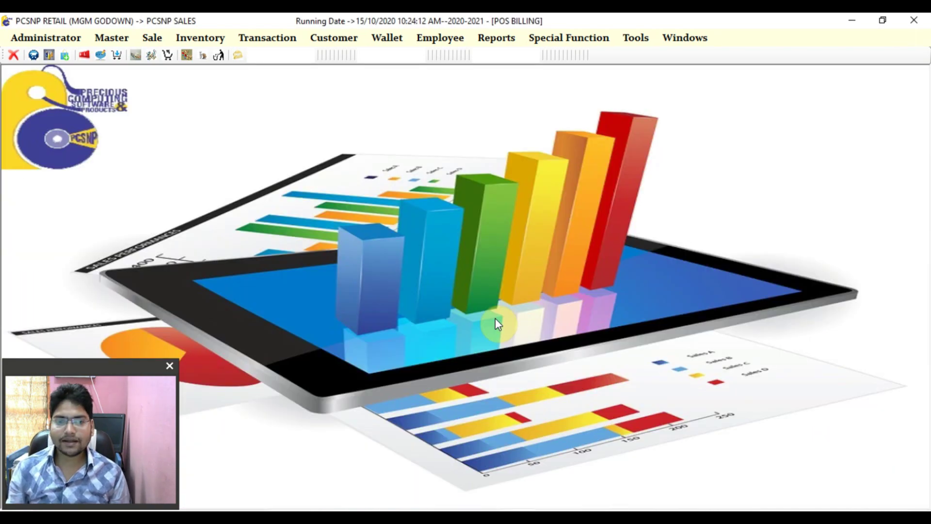
pyautogui.write('119')
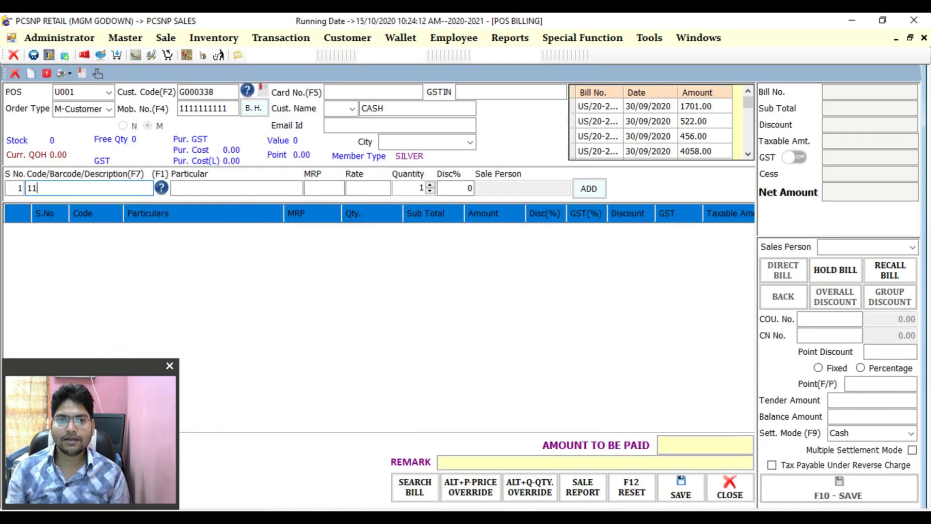
pyautogui.press('Return')
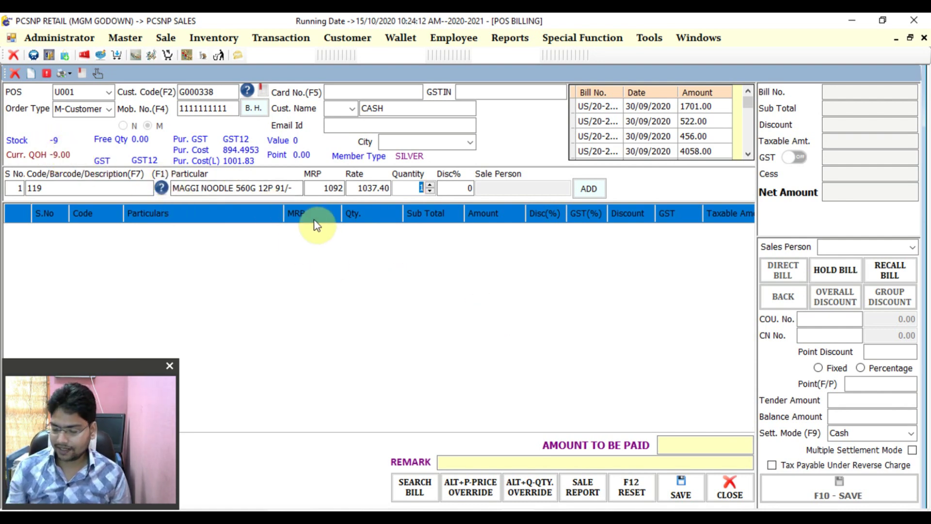
pyautogui.write('14')
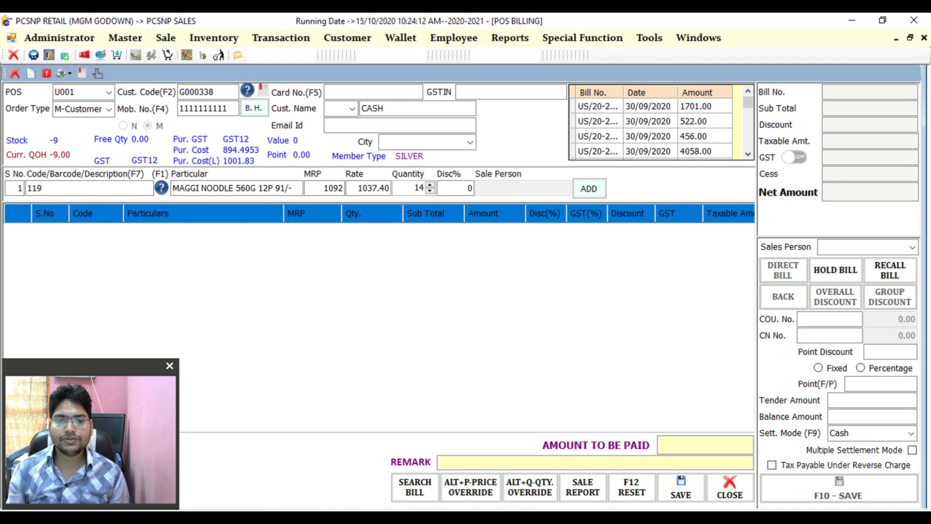
pyautogui.press('Return')
pyautogui.press('Return')
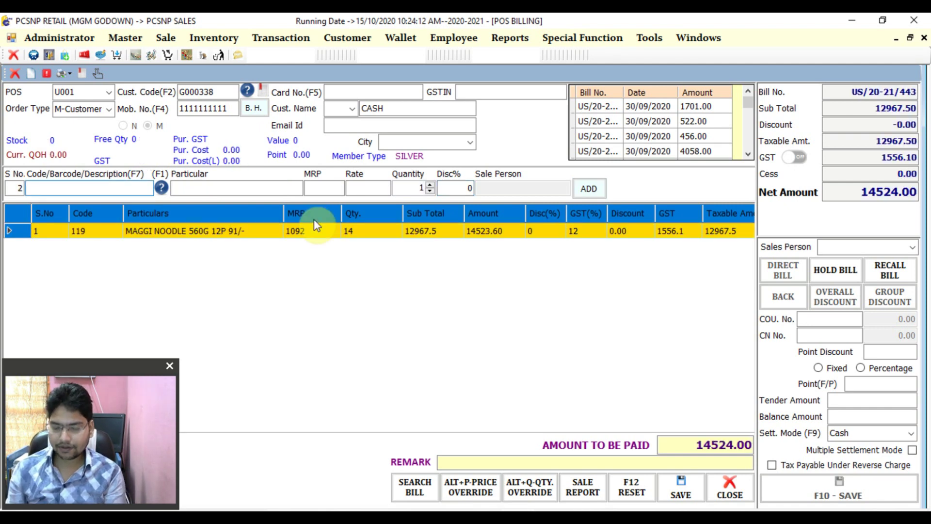
pyautogui.press('F10')
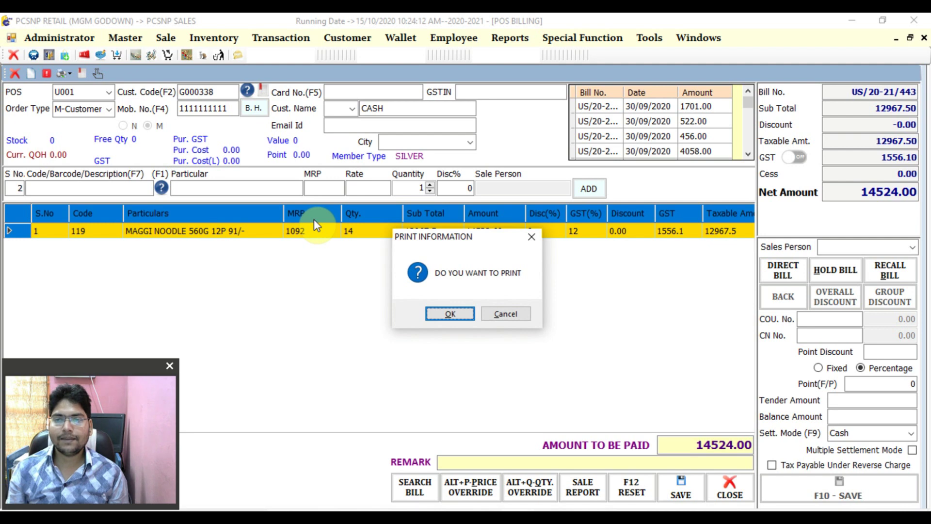
pyautogui.press('Tab')
pyautogui.press('Return')
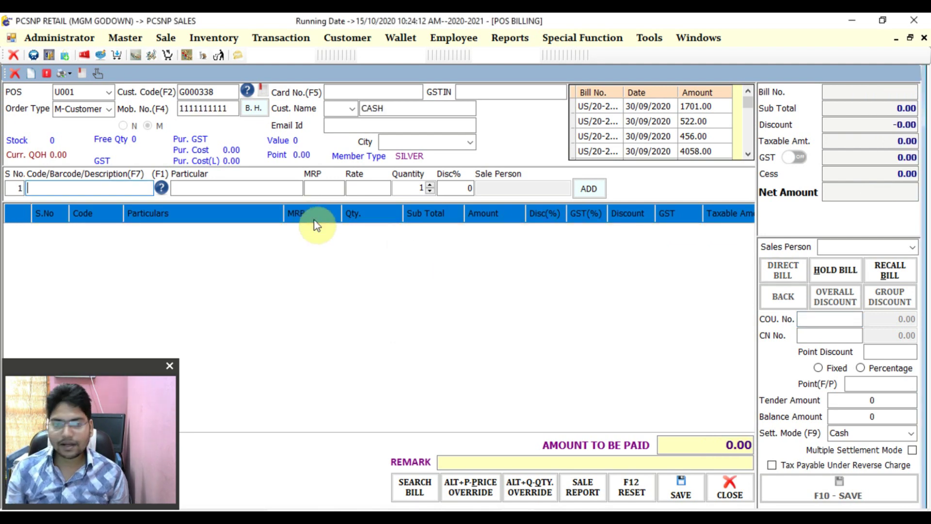
# Look up the stock of item 119 on the new bill, and close POS Billing.
pyautogui.write('119')
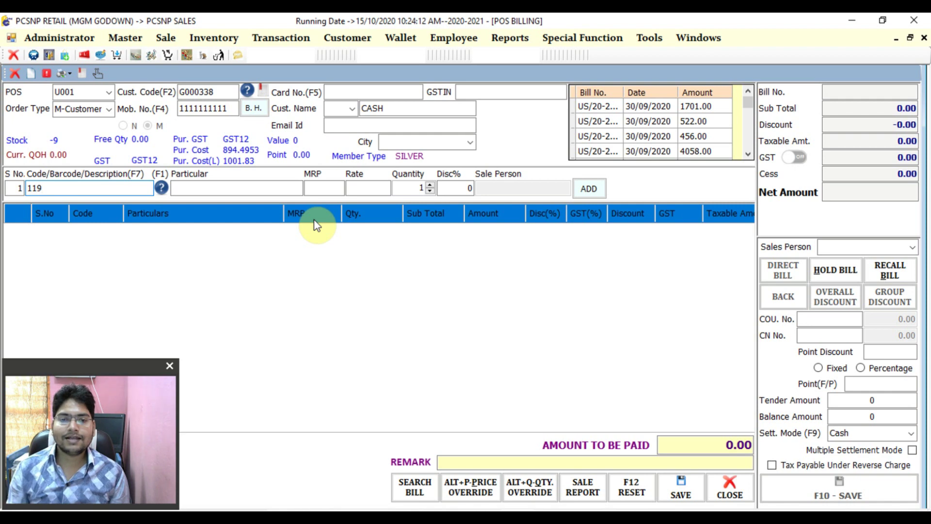
pyautogui.press('Escape')
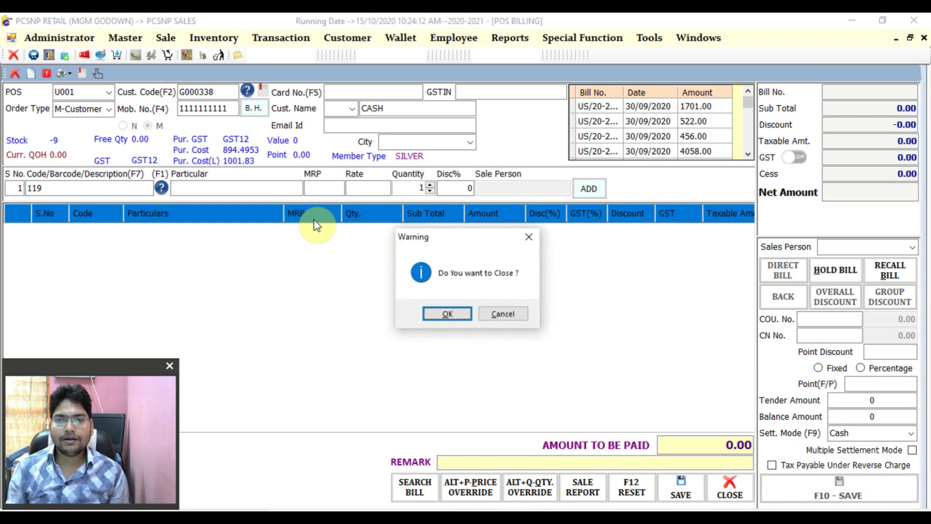
pyautogui.press('Return')
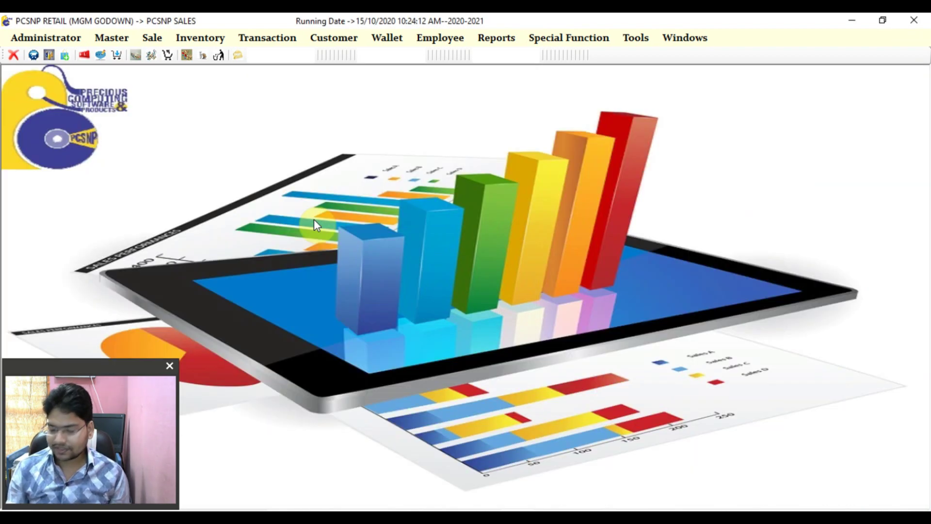
pyautogui.hotkey('ctrl', 'b')
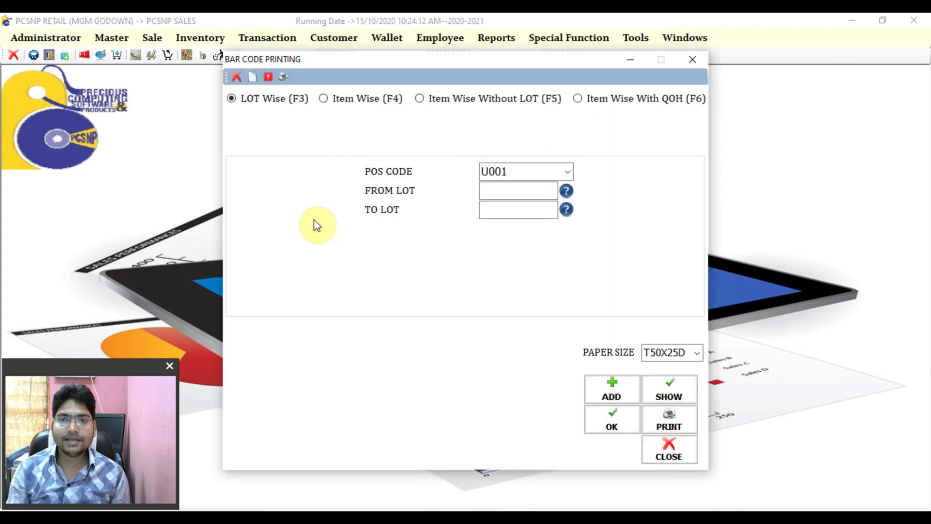
pyautogui.press('Escape')
pyautogui.press('Return')
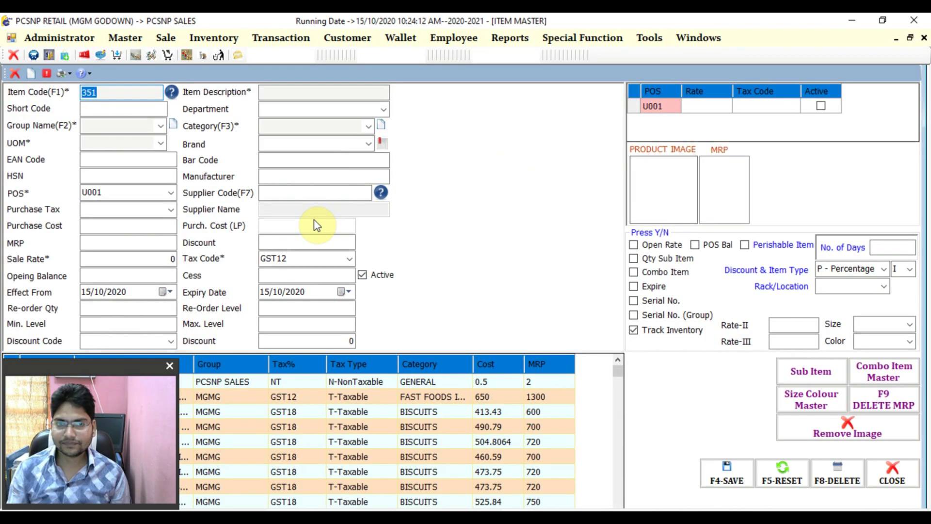
pyautogui.write('119')
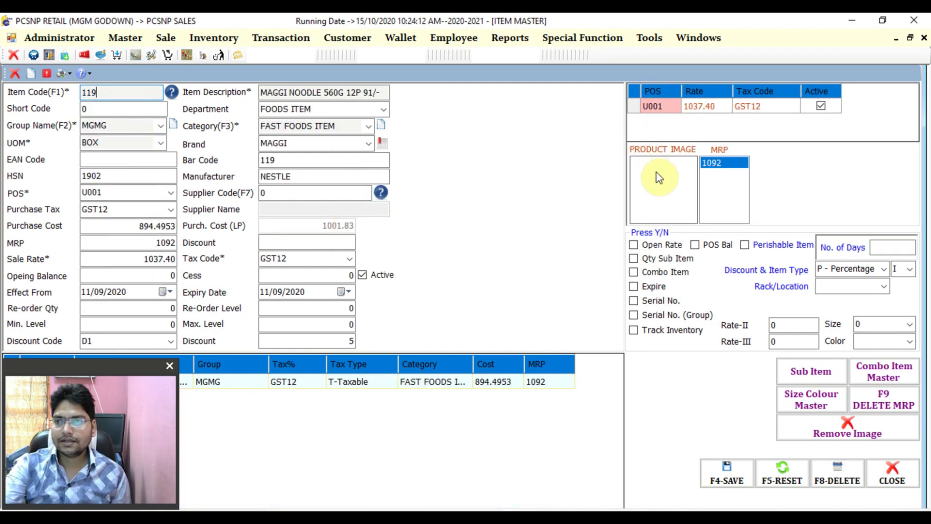
pyautogui.doubleClick(656, 173)
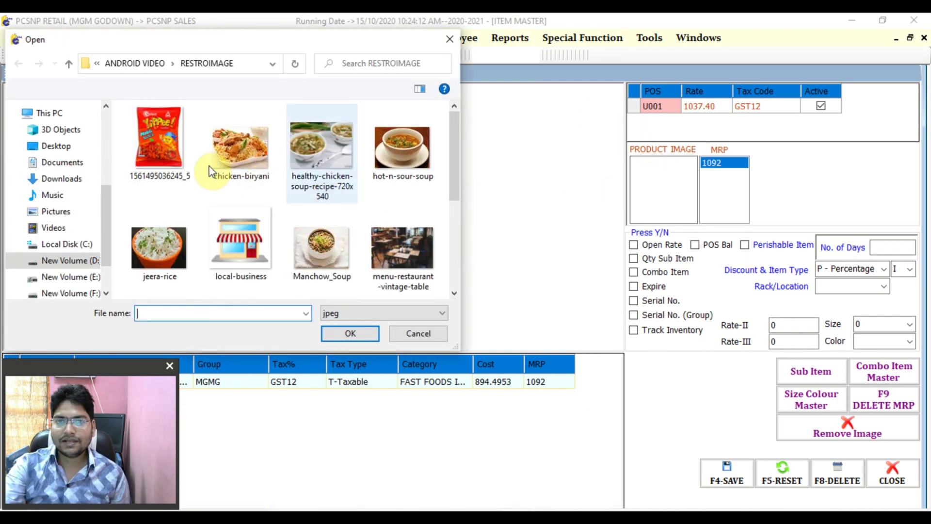
pyautogui.click(174, 152)
pyautogui.moveTo(260, 39); pyautogui.dragTo(594, 49)
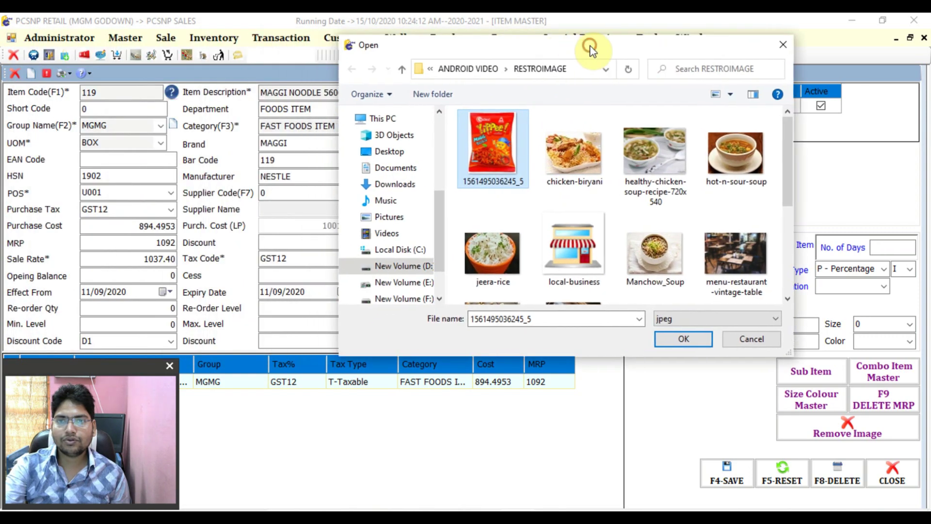
pyautogui.click(674, 347)
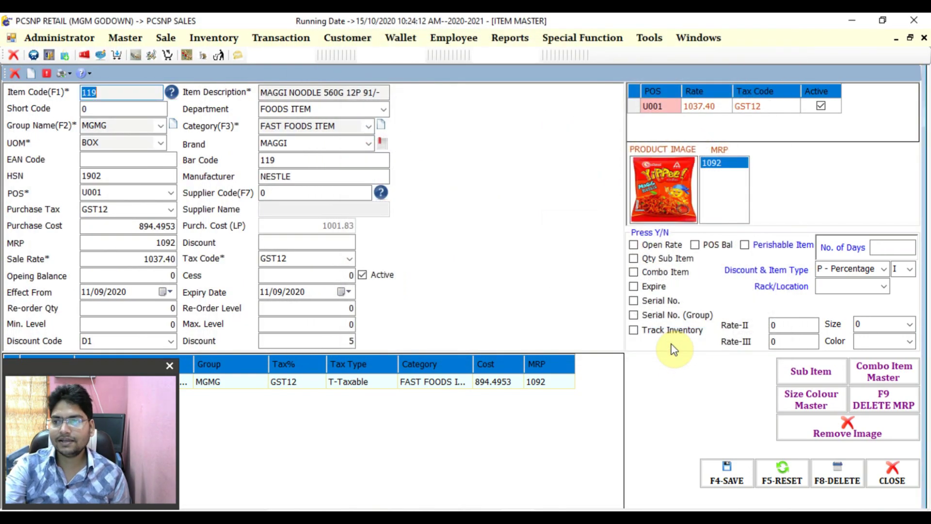
# Save the update to item 119 without saving it for another POS, and close the Item Master.
pyautogui.click(715, 466)
pyautogui.click(494, 316)
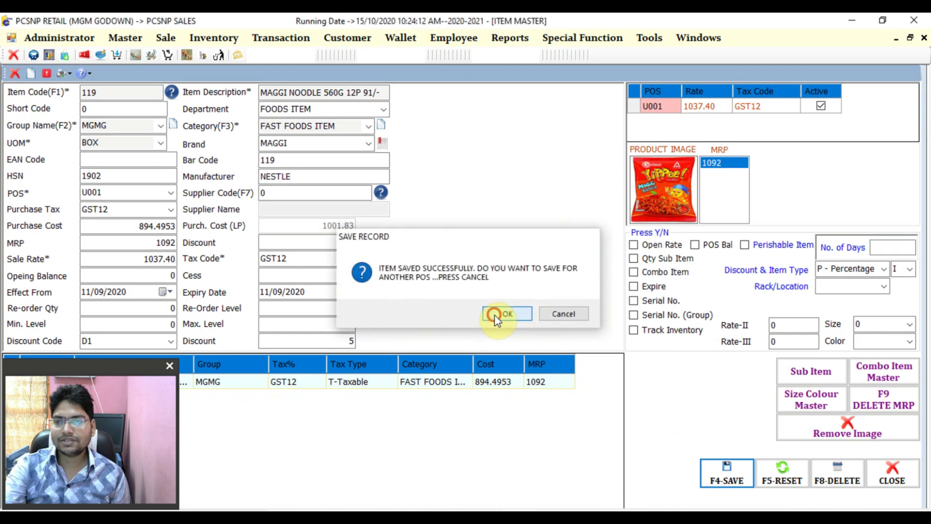
pyautogui.click(495, 315)
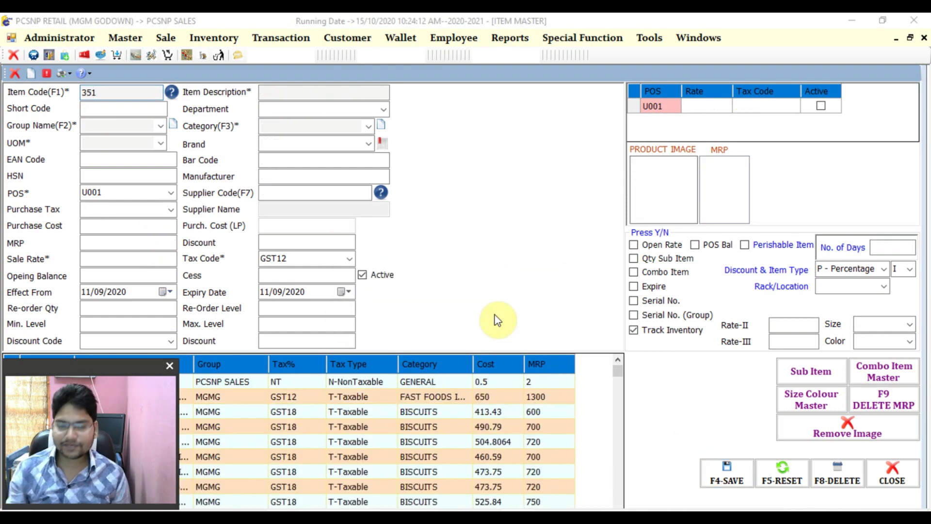
pyautogui.press('Escape')
pyautogui.press('Return')
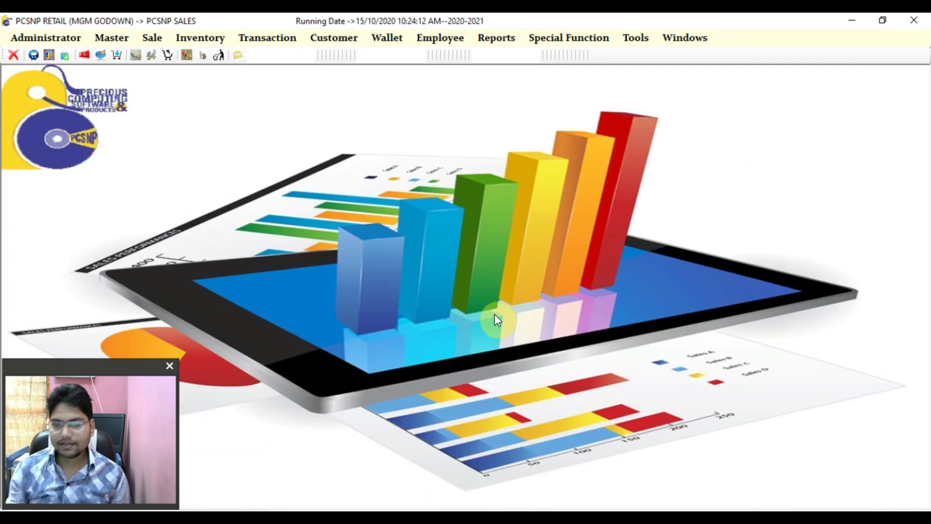
# Enter item code 119 on a new bill in POS Billing to check its product image.
pyautogui.press('F2')
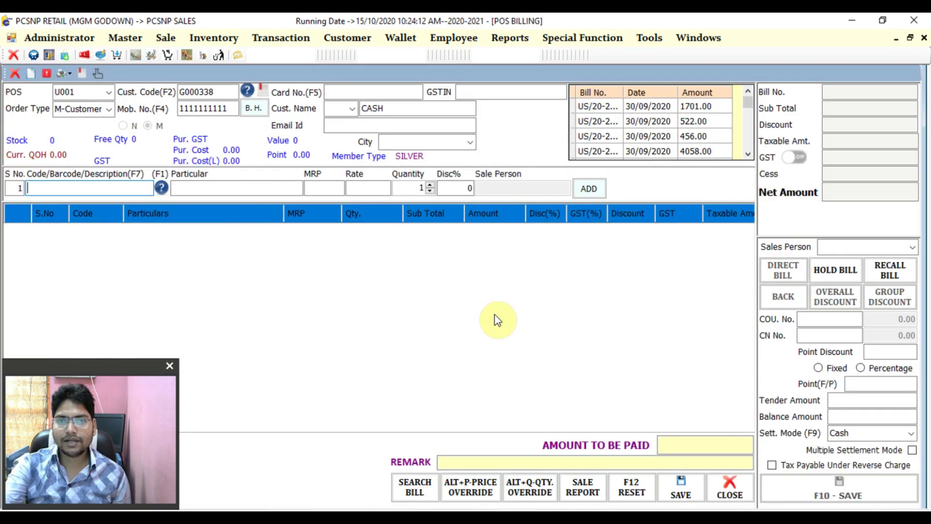
pyautogui.moveTo(108, 370); pyautogui.dragTo(368, 374)
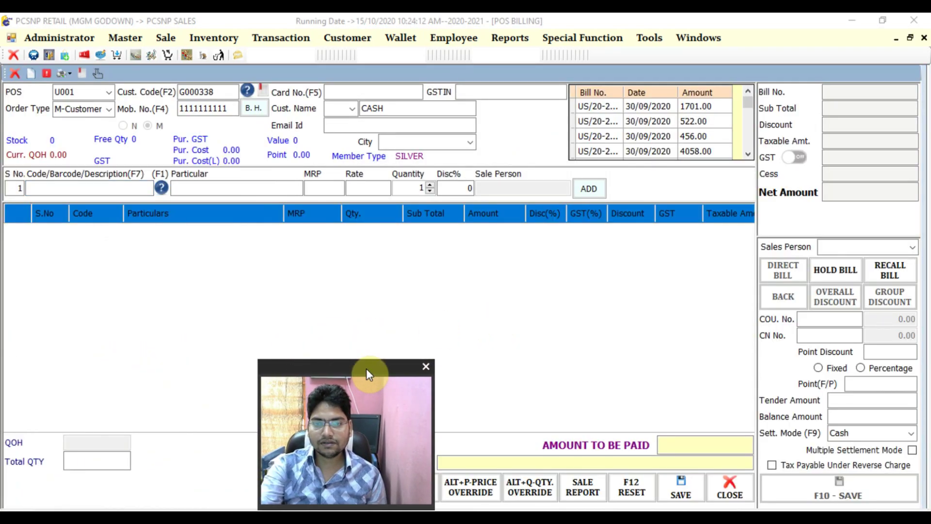
pyautogui.click(64, 187)
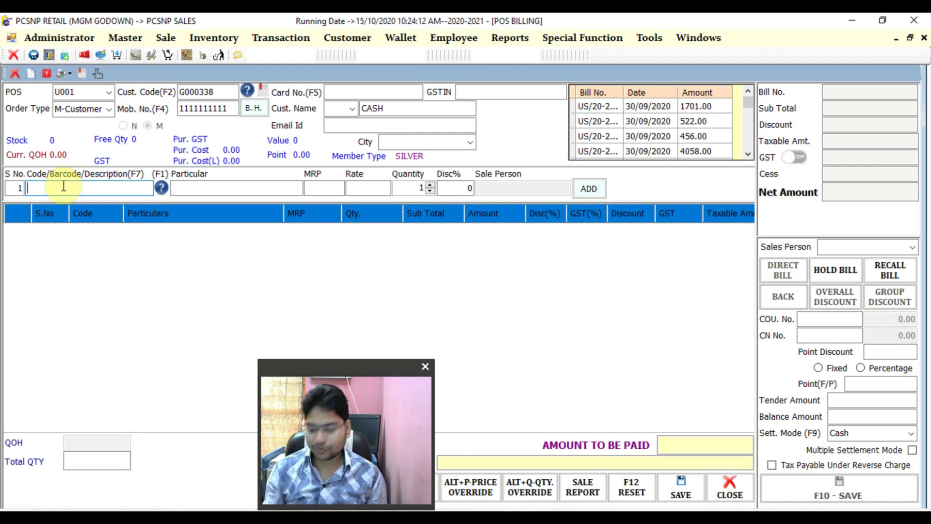
pyautogui.write('119')
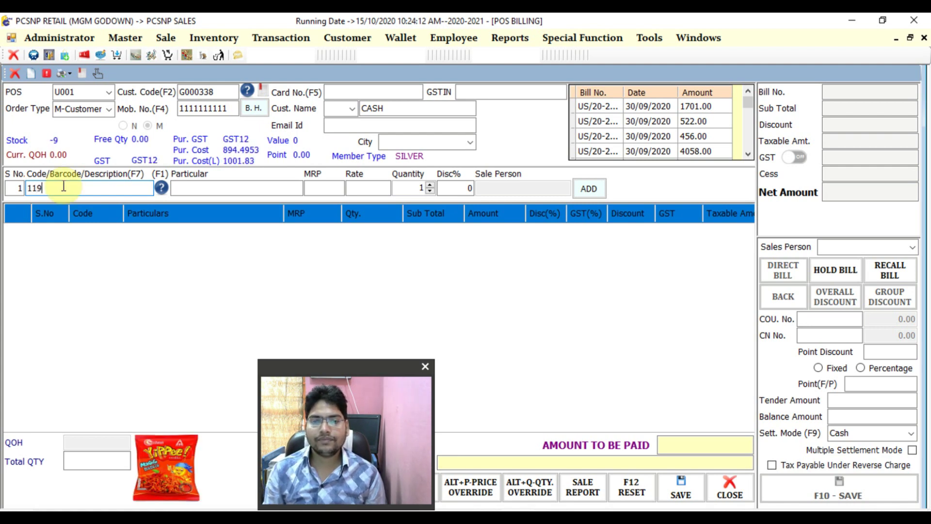